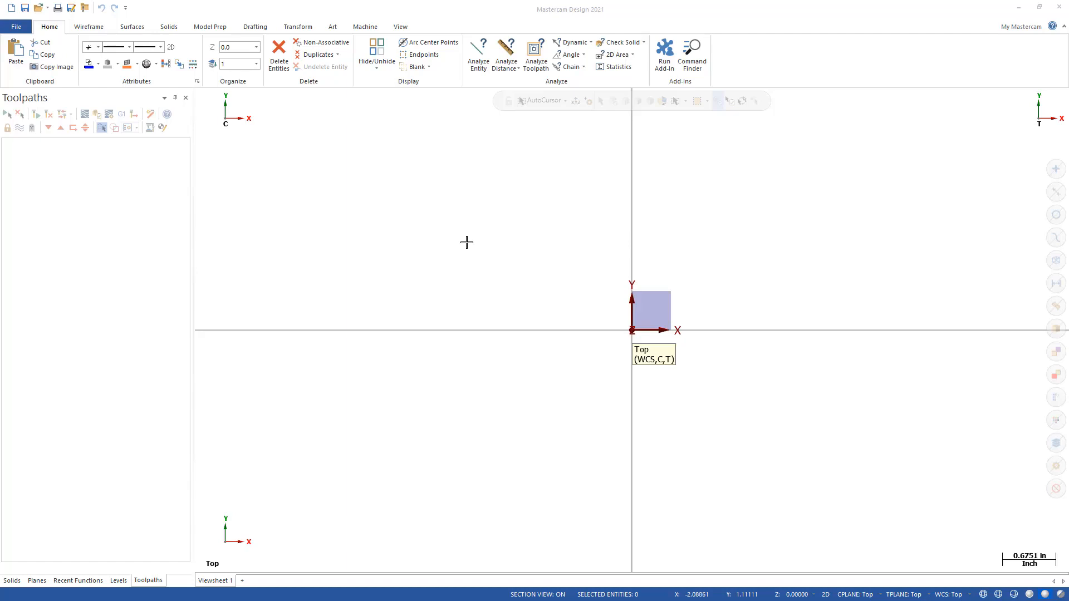
Step: Add a mill machine group using the GENERIC HAAS 3X MILL.mcam-mmd machine definition
left_click(369, 27)
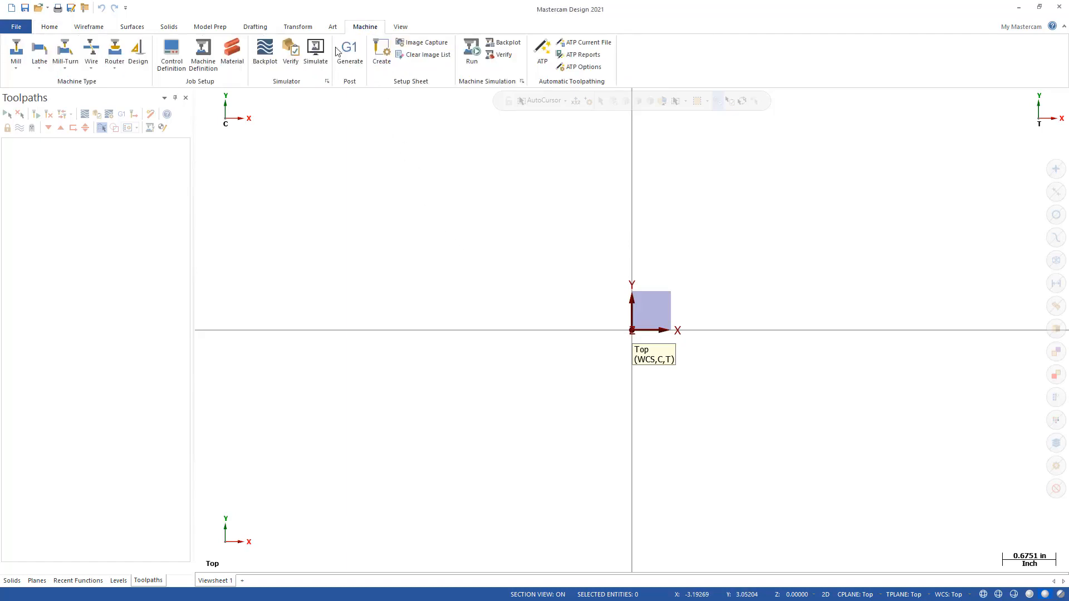
left_click(15, 65)
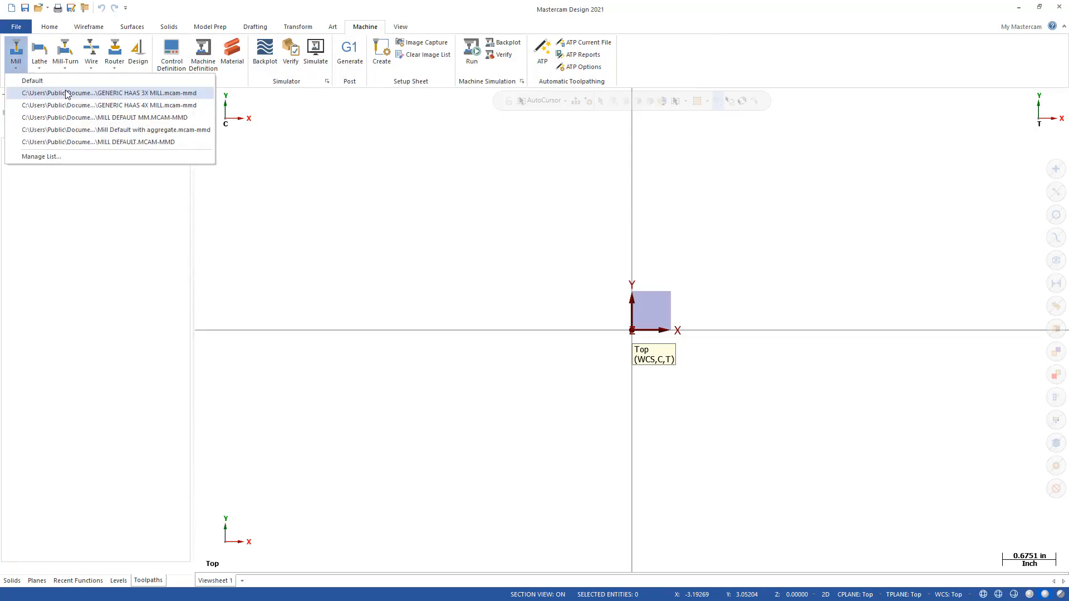
left_click(67, 92)
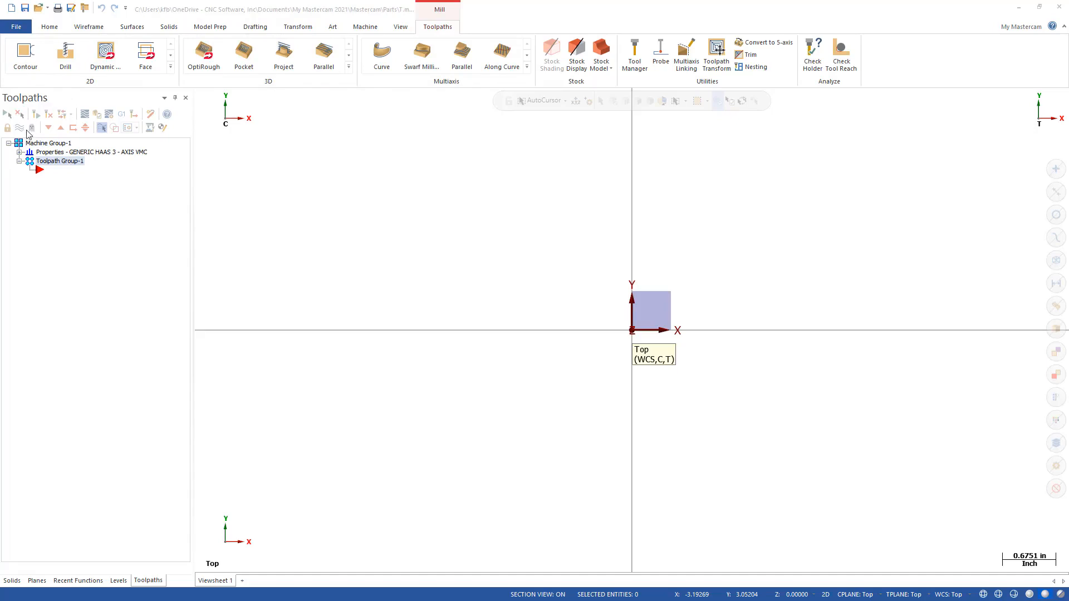
Step: Review the machine group's Files properties, including its assigned tool library, and close them without changes
left_click(19, 152)
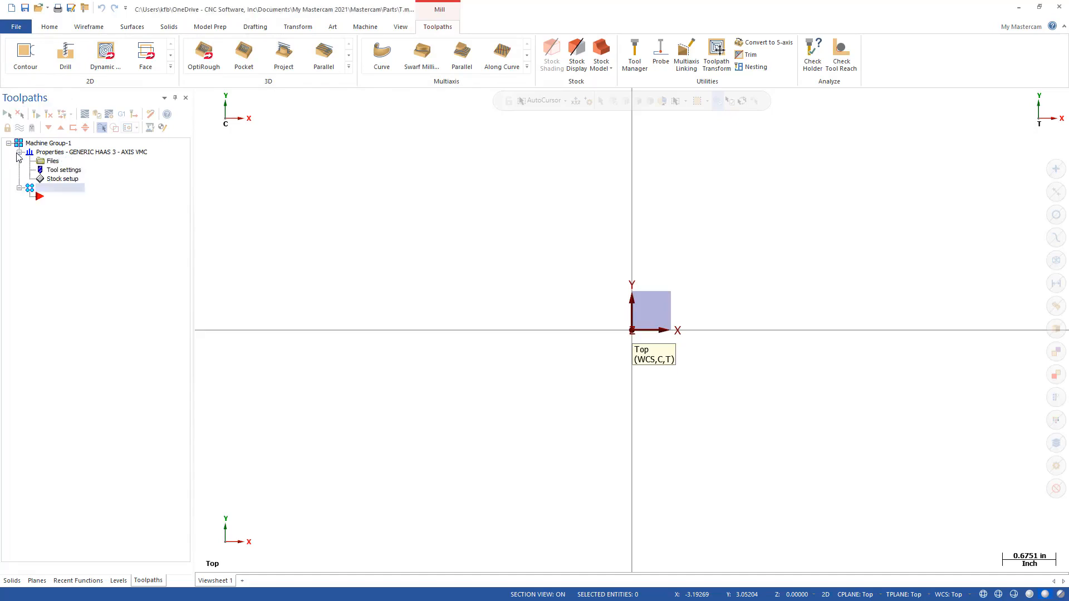
double_click(52, 162)
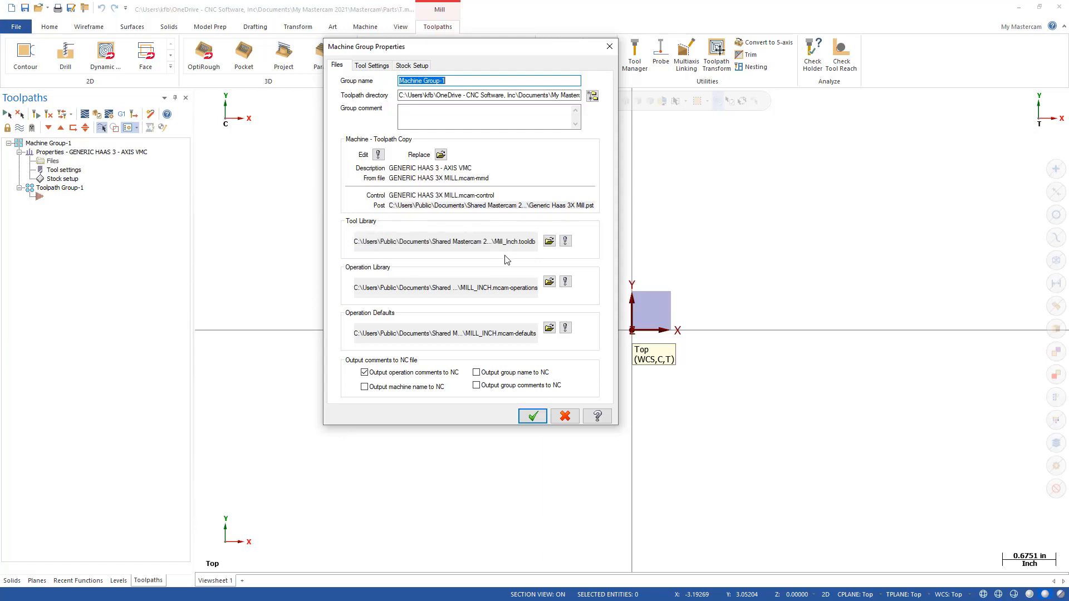
left_click(565, 417)
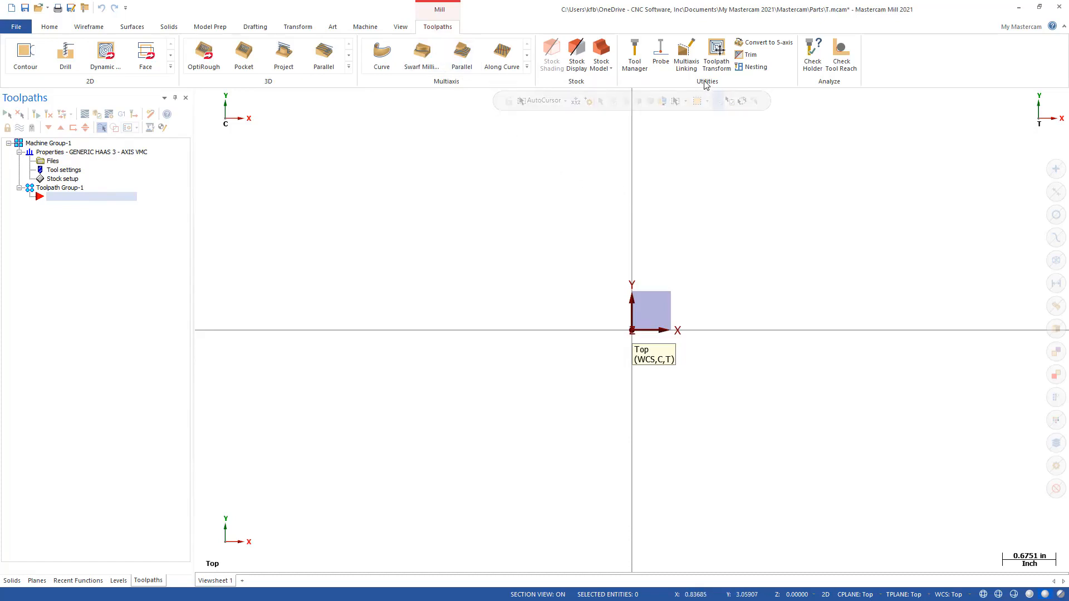
Step: Open the Tool Manager and view the default inch library as assemblies only, and as tools only
left_click(634, 54)
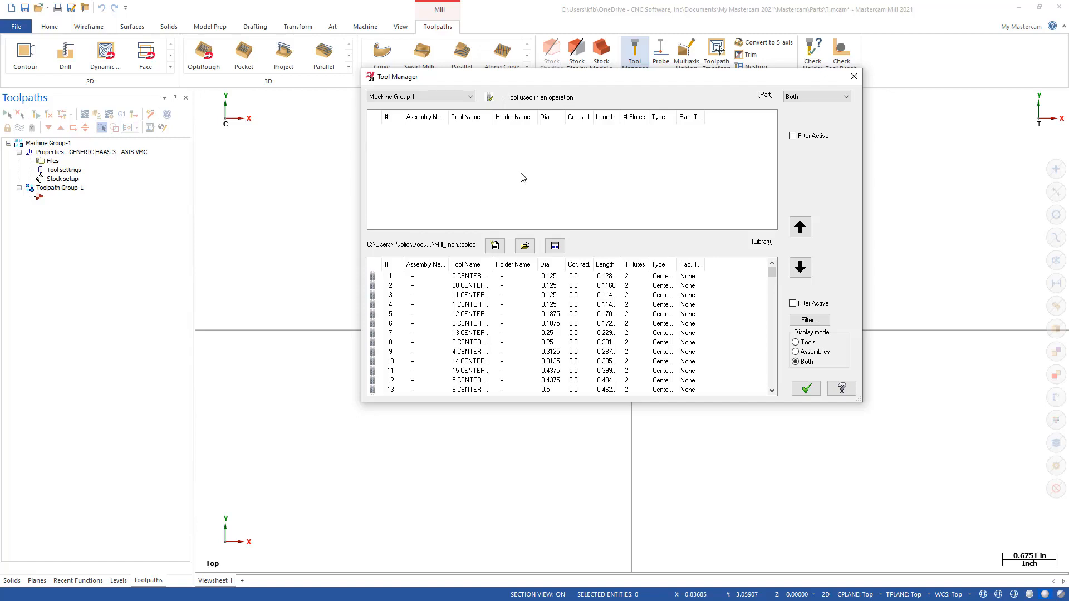
left_click(796, 352)
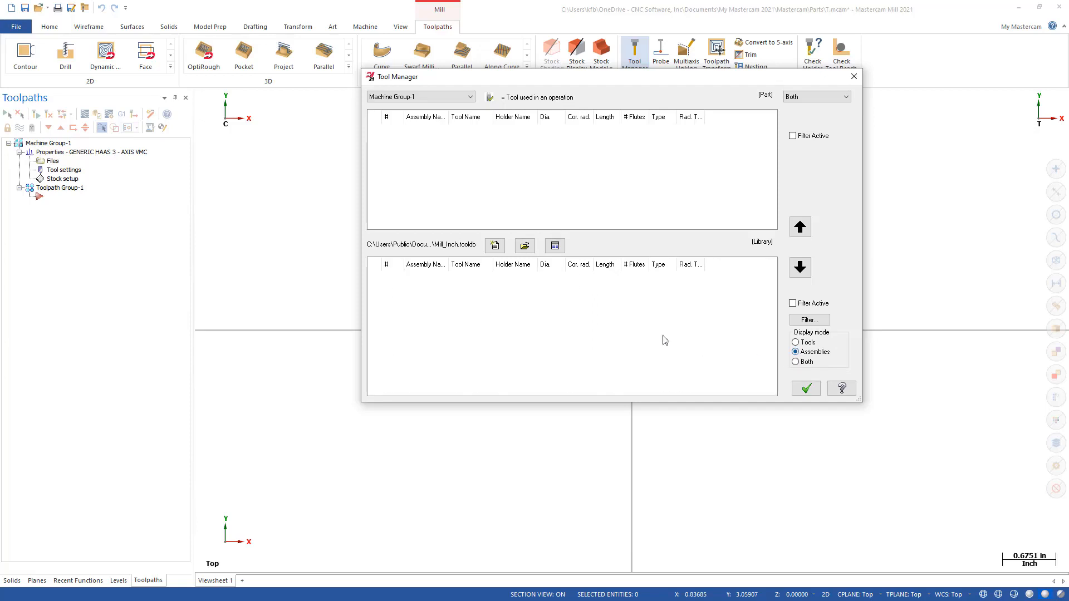
left_click(797, 343)
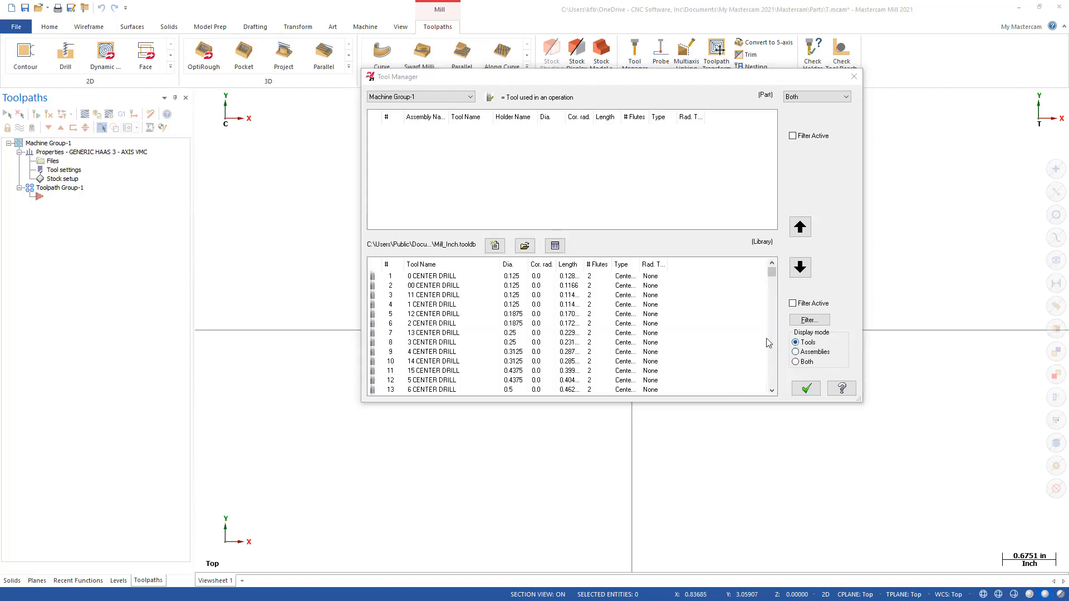
Step: Load the MCU 2021 3D Mill.TOOLDB tool library into the Tool Manager
left_click(525, 246)
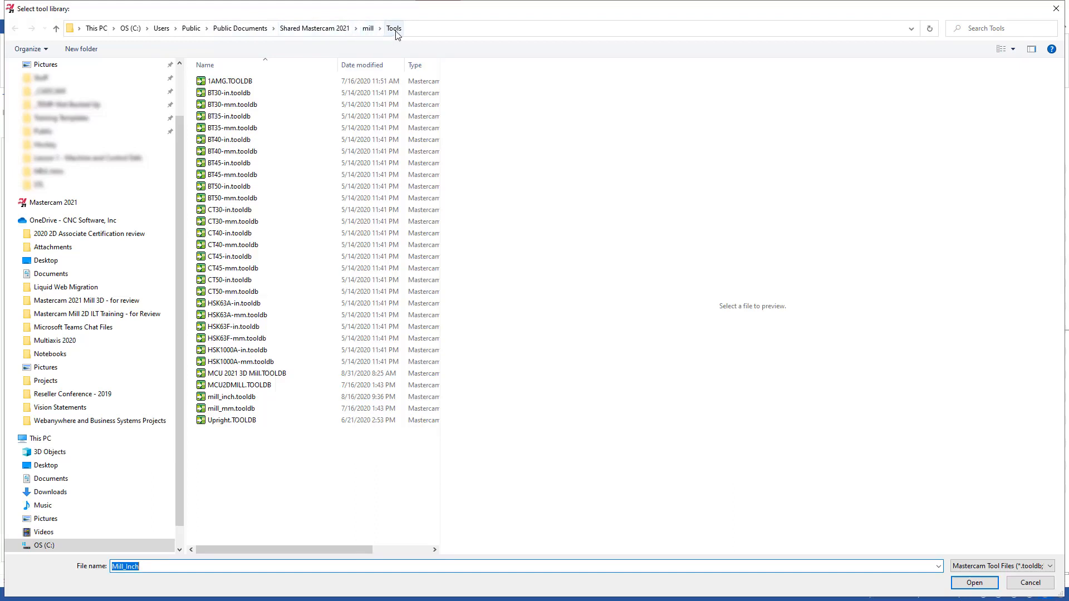
left_click(250, 377)
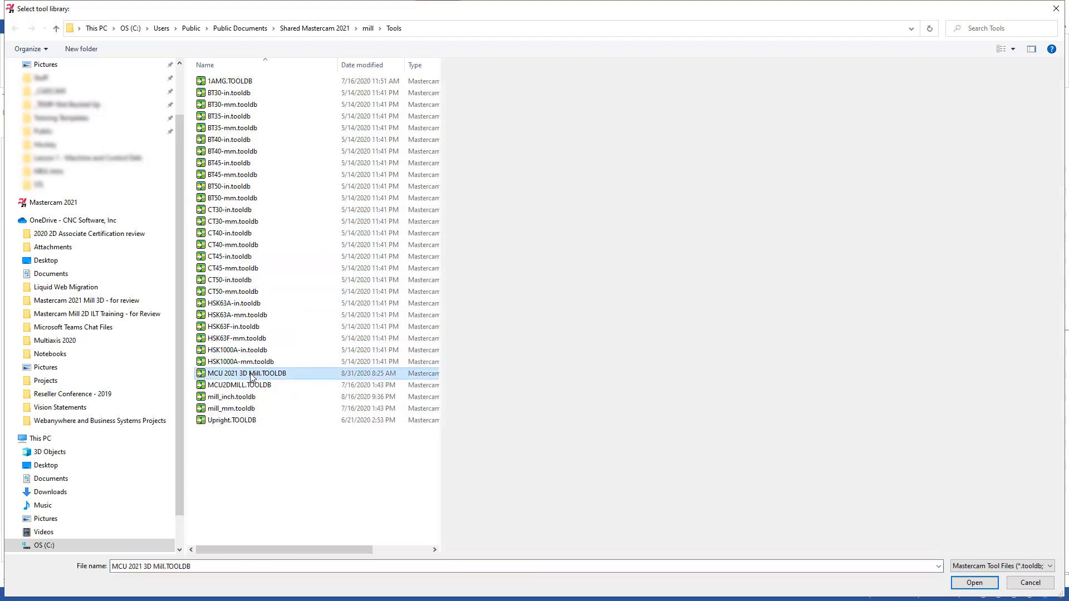
left_click(995, 583)
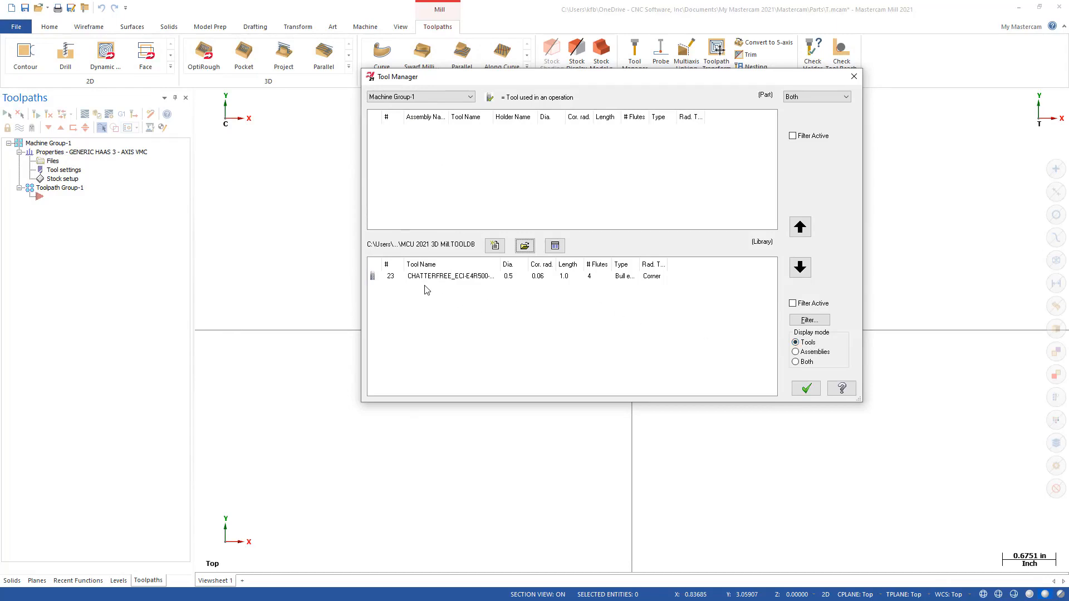
Step: Display both tools and assemblies in the library, copy all of them into Machine Group-1, and accept
left_click(798, 353)
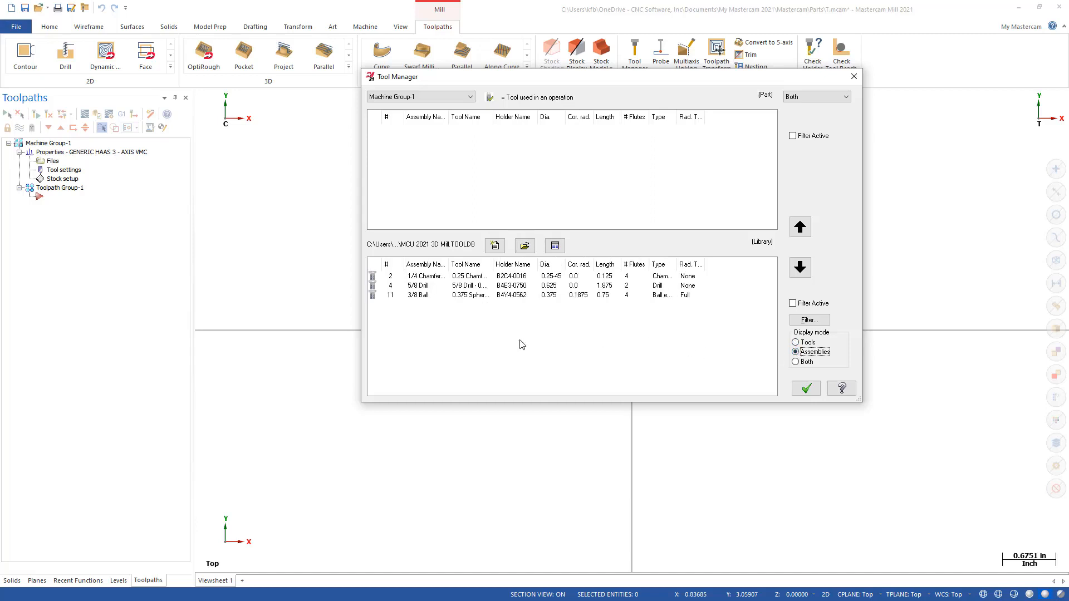
left_click(796, 363)
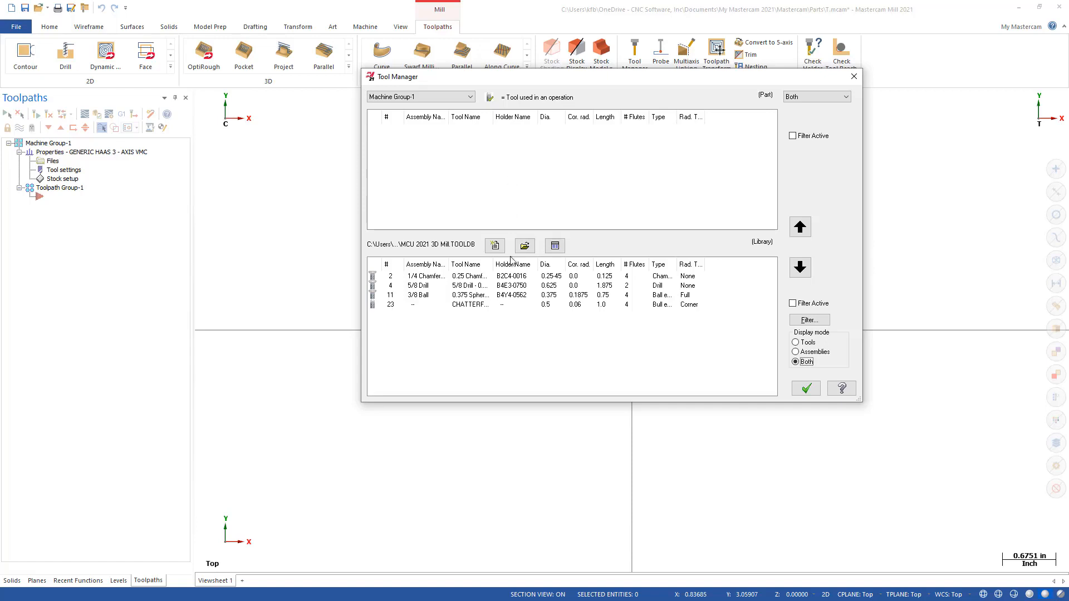
left_click_drag(503, 363, 412, 281)
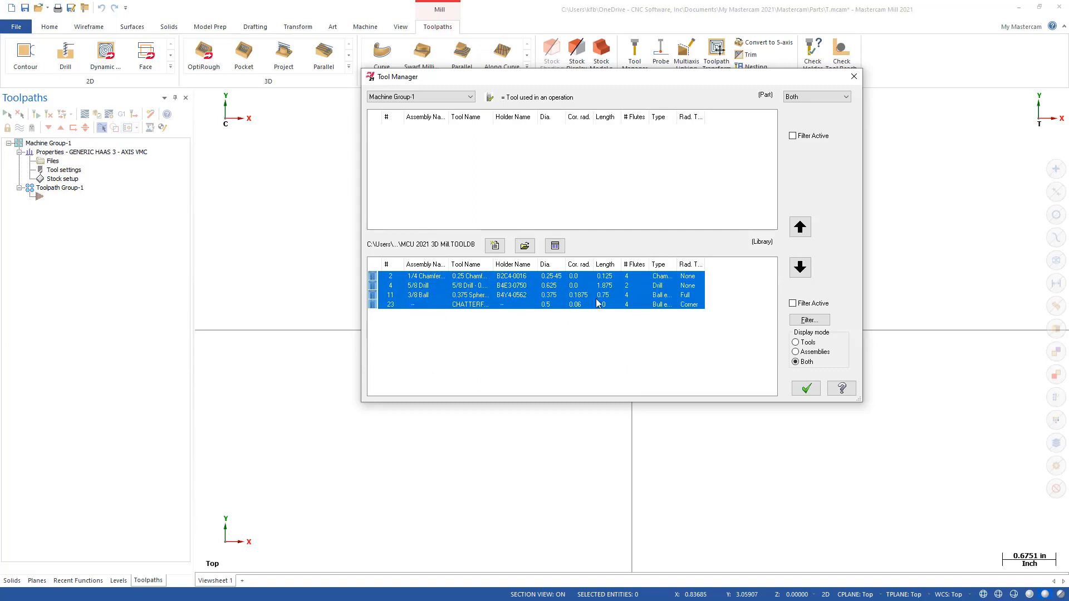
left_click(801, 227)
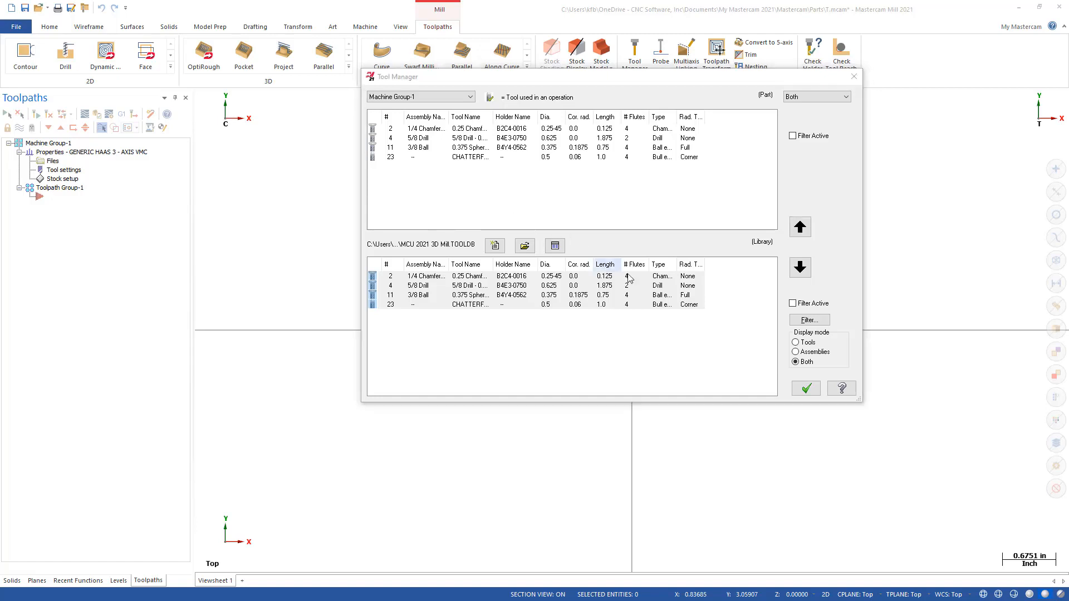
left_click(806, 388)
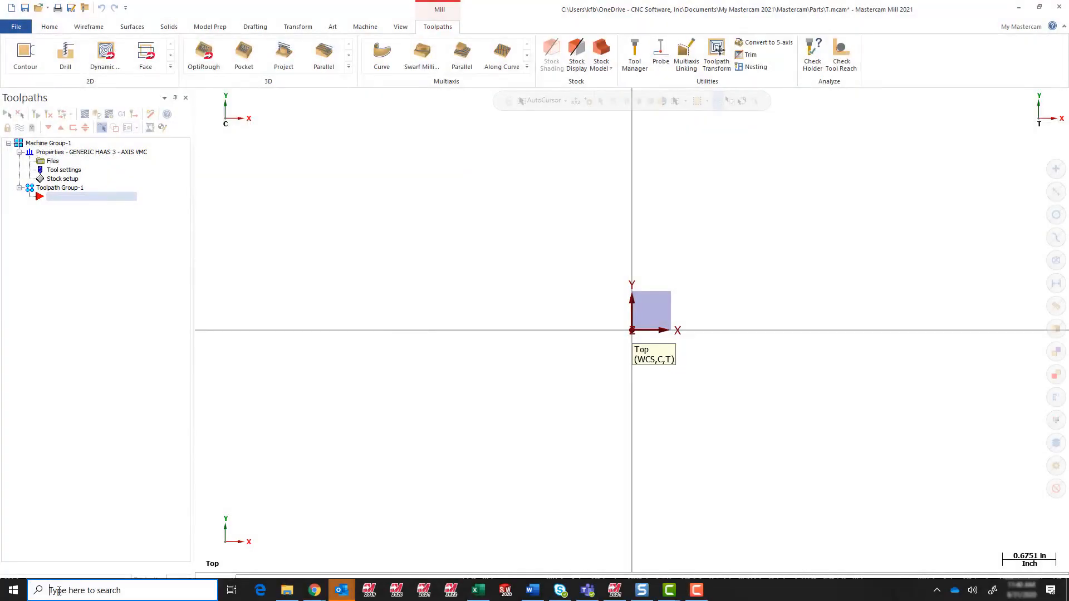
Step: Switch to the standalone Mastercam 2021 Tool Manager application by finding it through the Windows search
left_click(58, 591)
type("Tool")
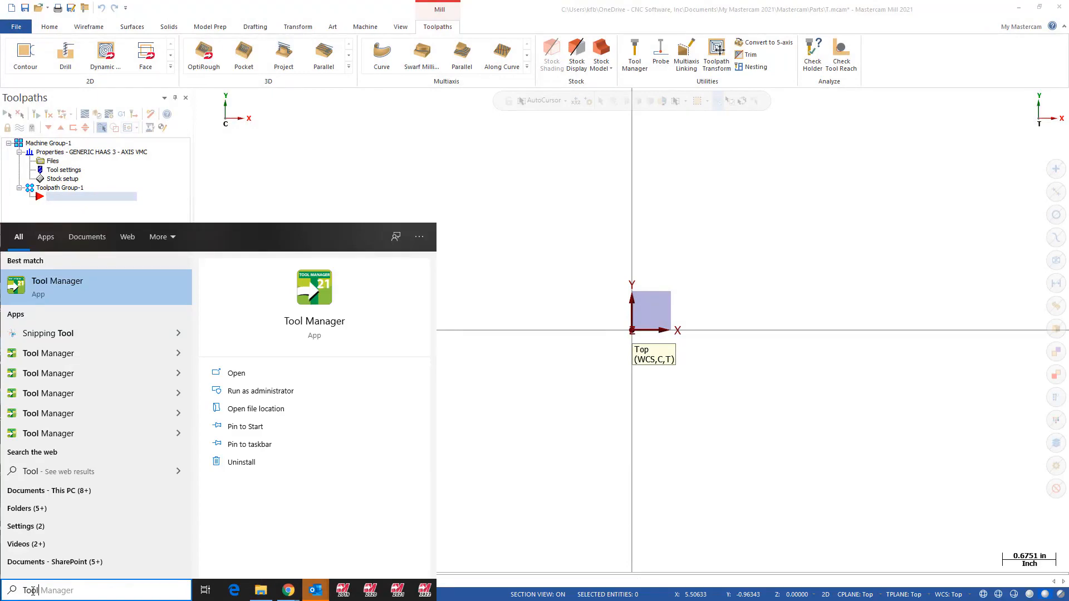
left_click(92, 289)
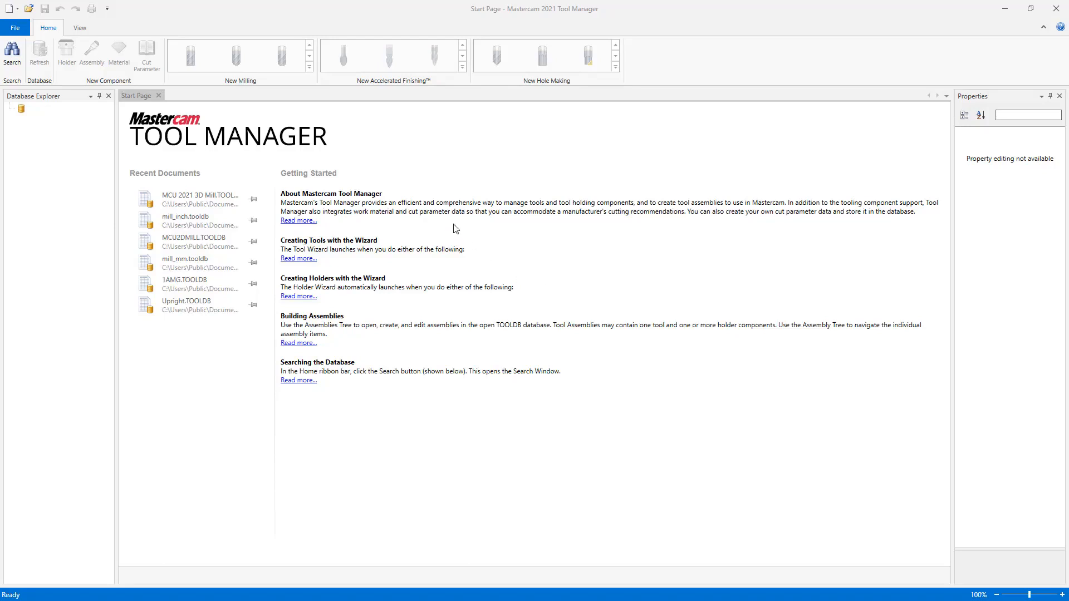
Step: Open the MCU 2021 3D Mill.TOOLDB database from the shared mill Tools folder
left_click(29, 10)
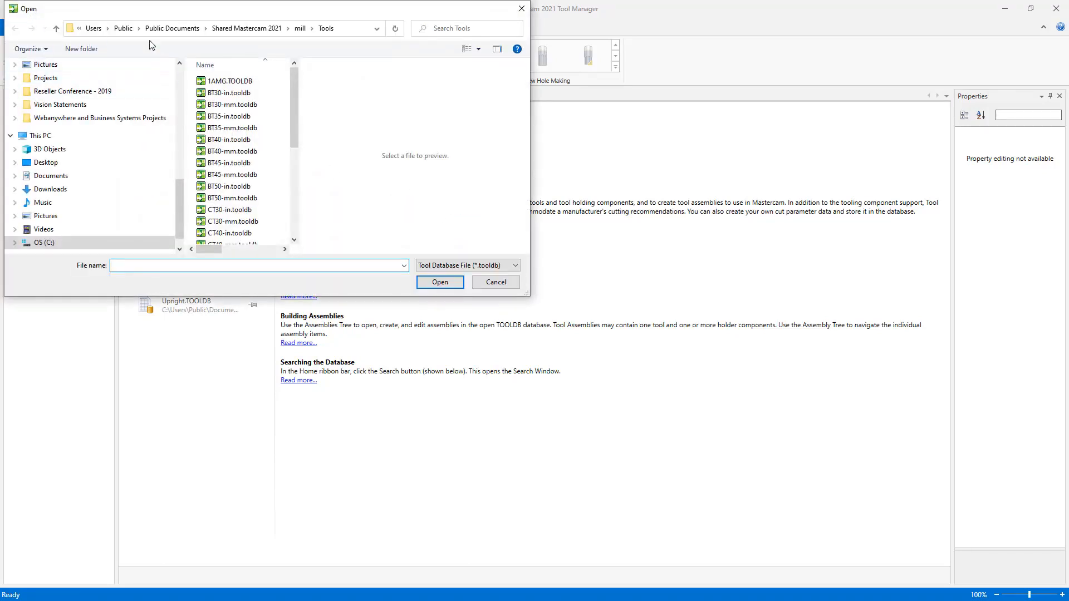
scroll(250, 173, "down", 5)
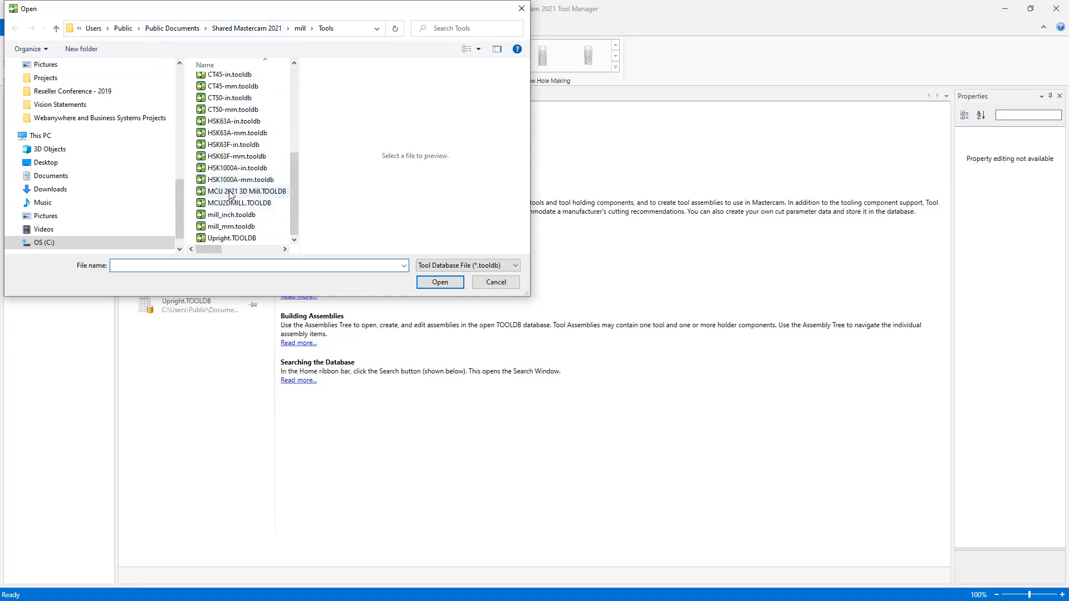
left_click(230, 193)
left_click(432, 281)
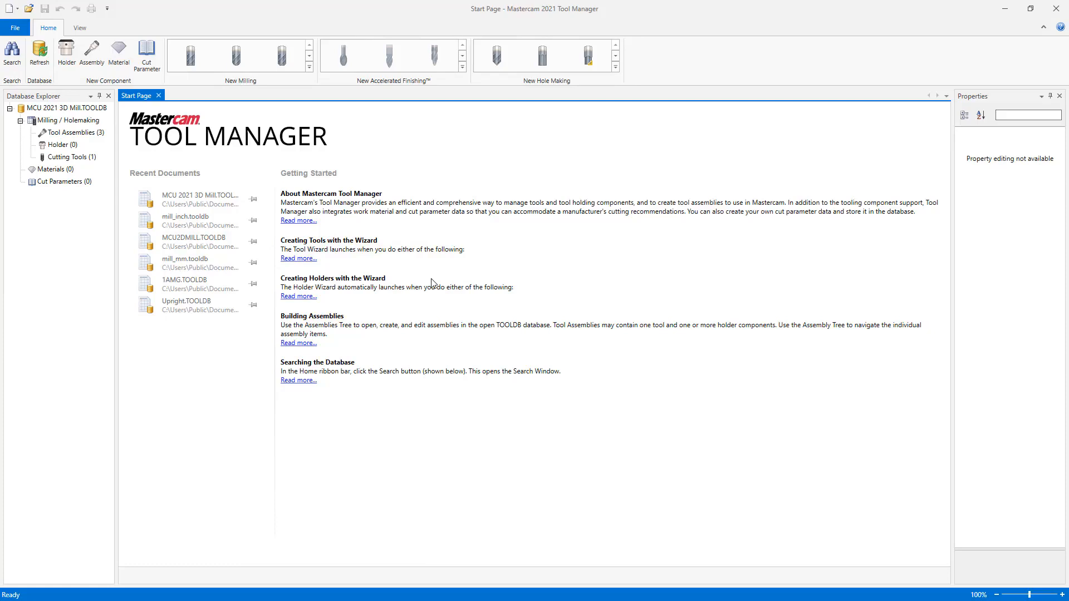
Step: Examine the tool assemblies, holders and cutting tools stored in the MCU 2021 3D Mill database
left_click(71, 134)
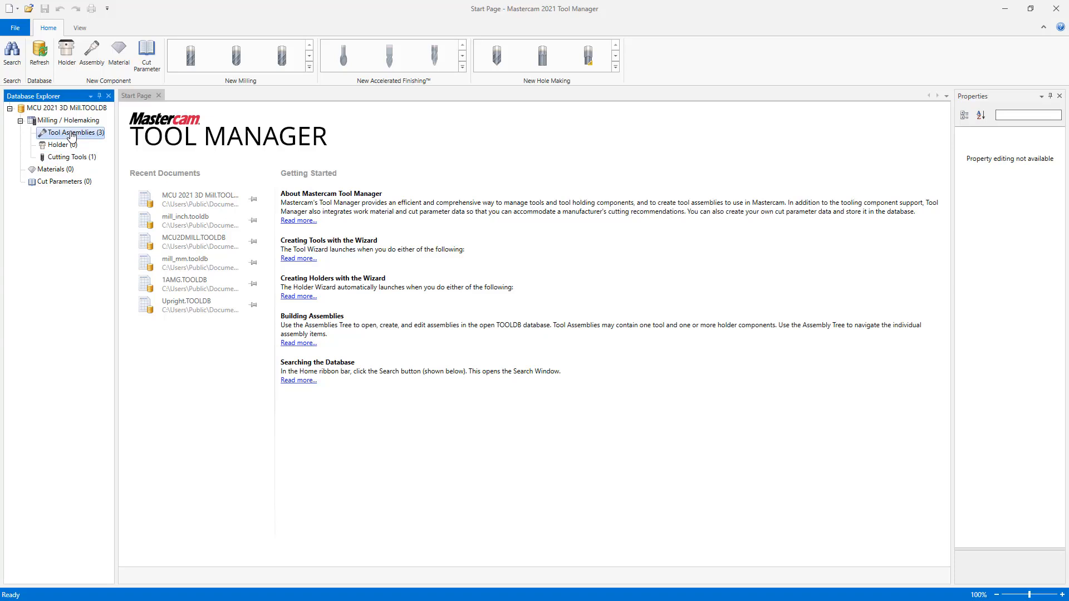
double_click(72, 134)
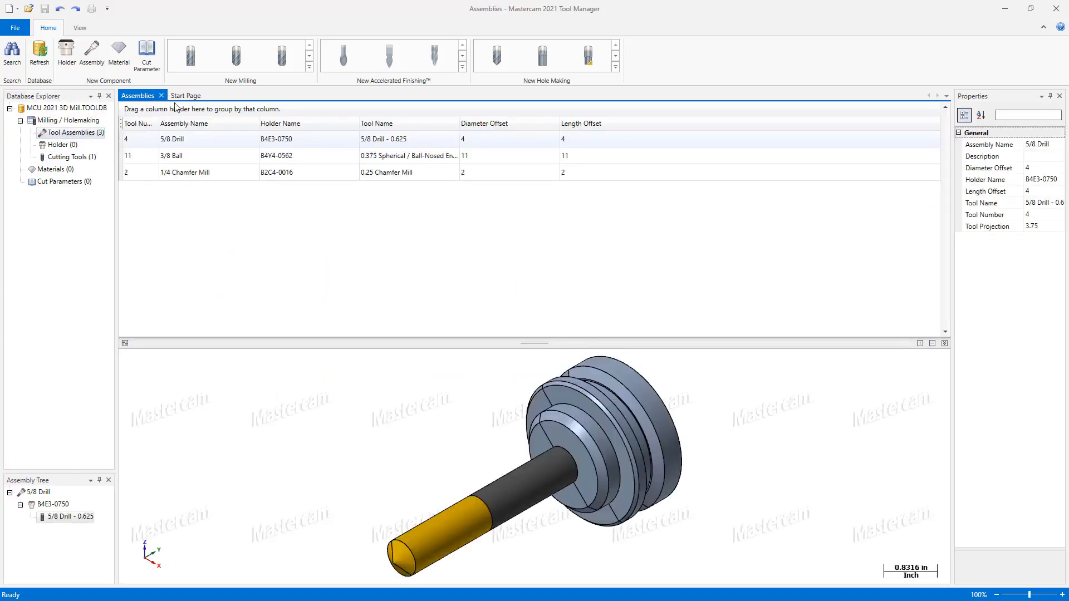
double_click(58, 146)
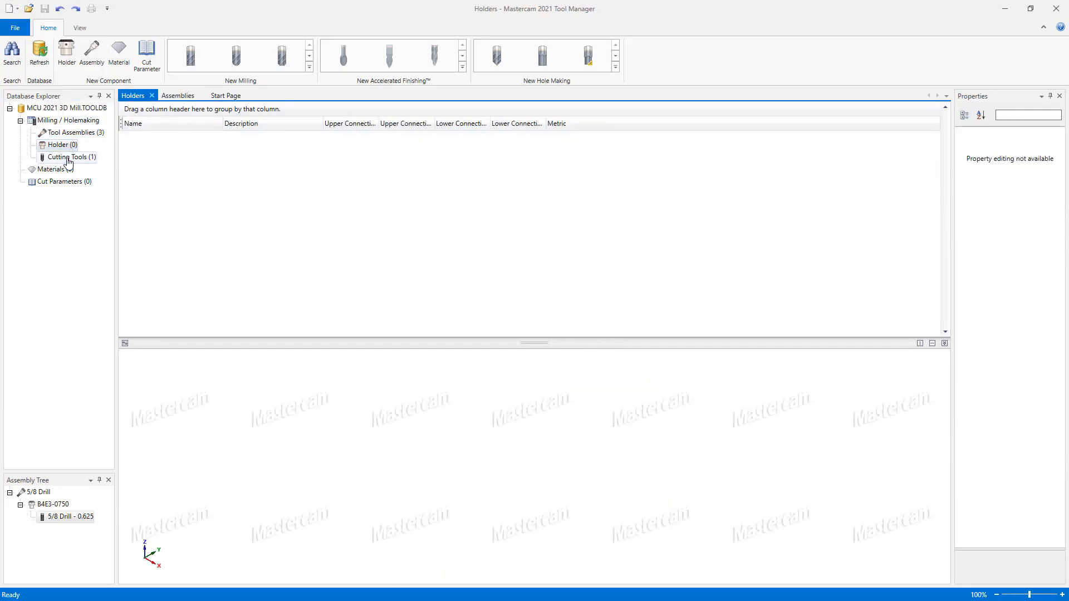
double_click(68, 158)
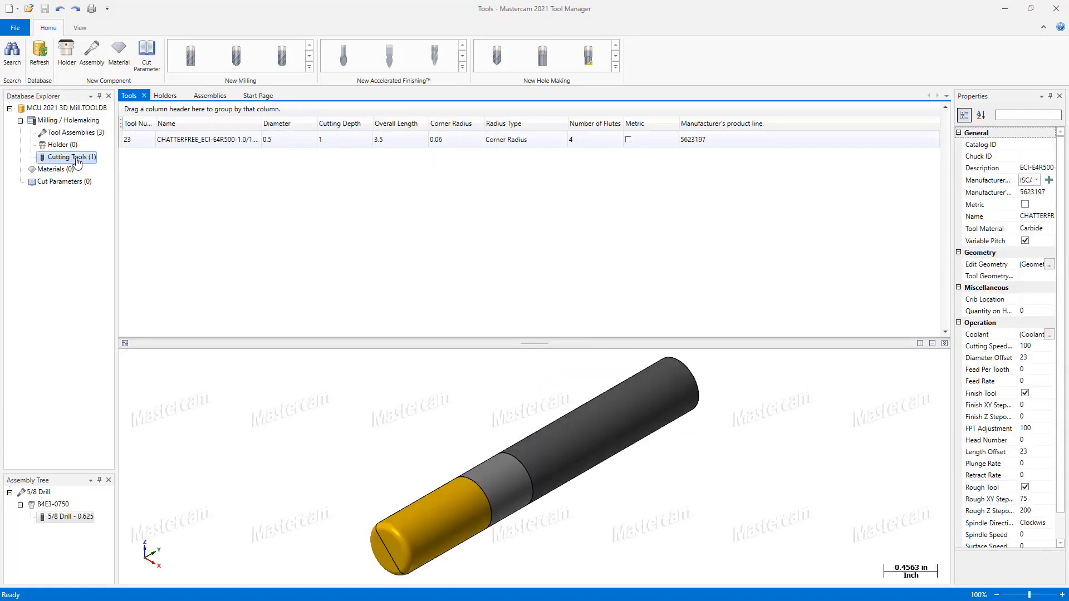
left_click(165, 96)
left_click(210, 96)
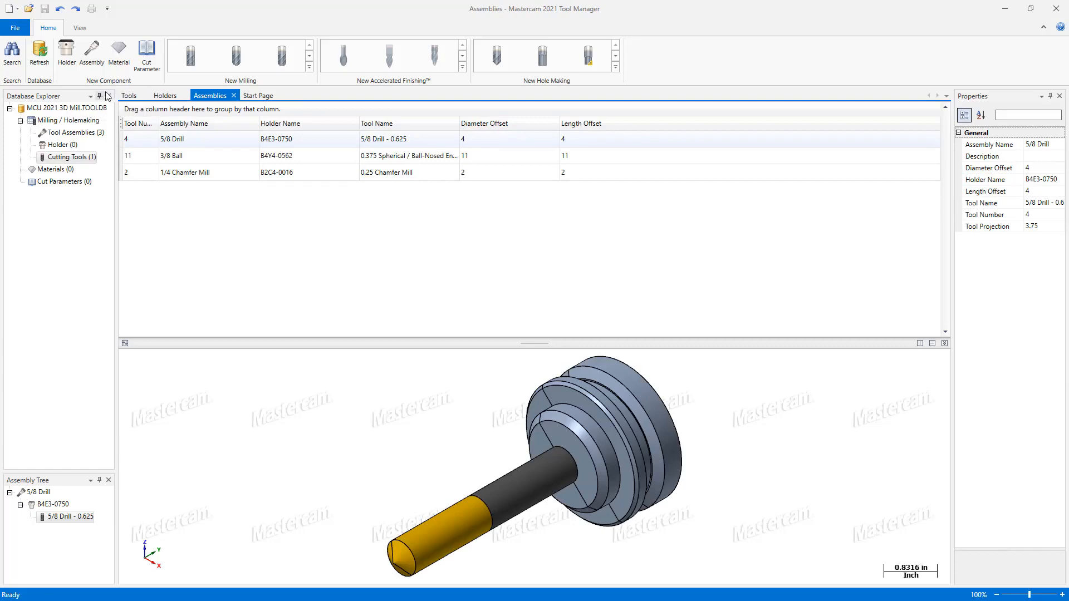
left_click(130, 97)
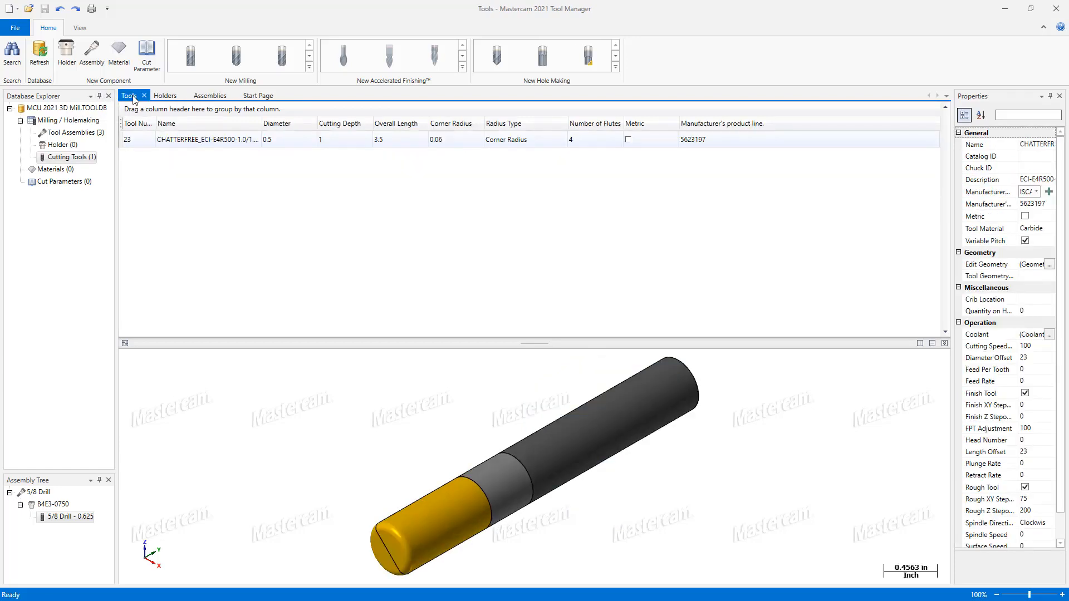
Step: Open the mill_inch.tooldb database from the shared mill Tools folder
left_click(29, 11)
scroll(238, 174, "down", 5)
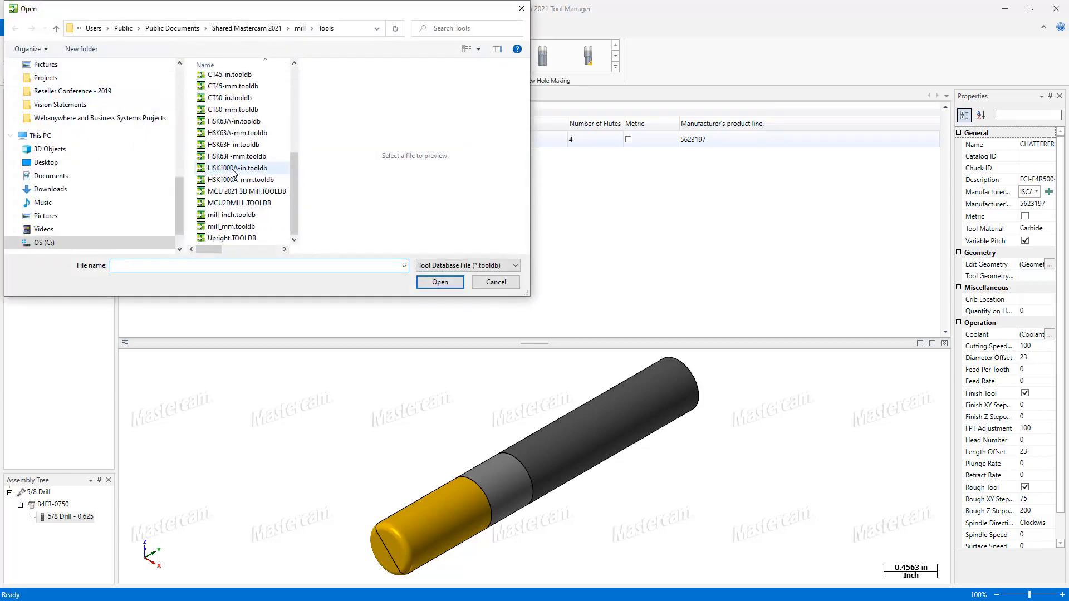
left_click(233, 215)
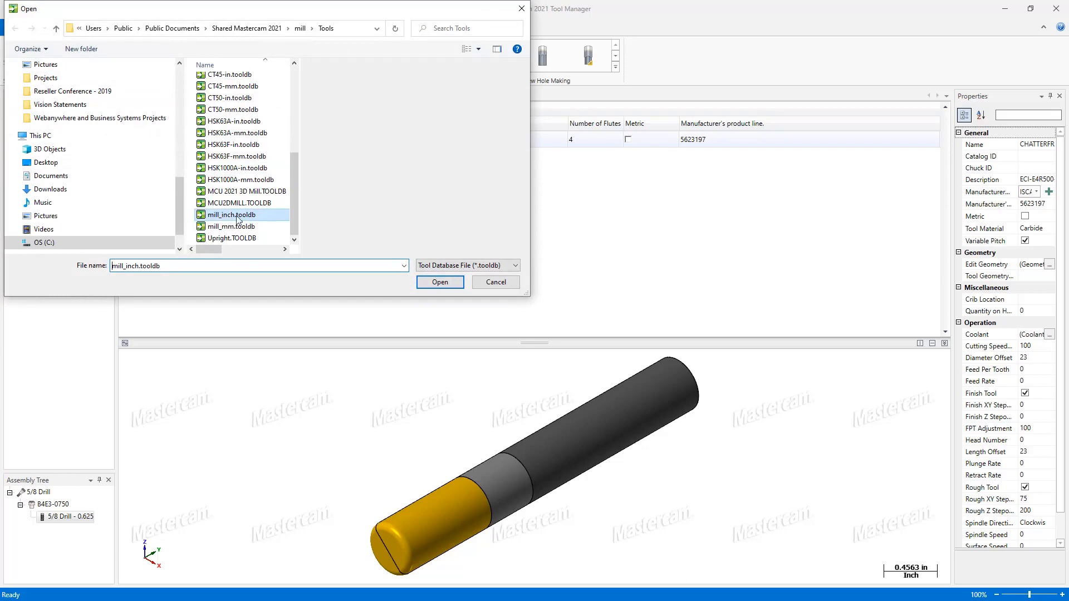
left_click(441, 281)
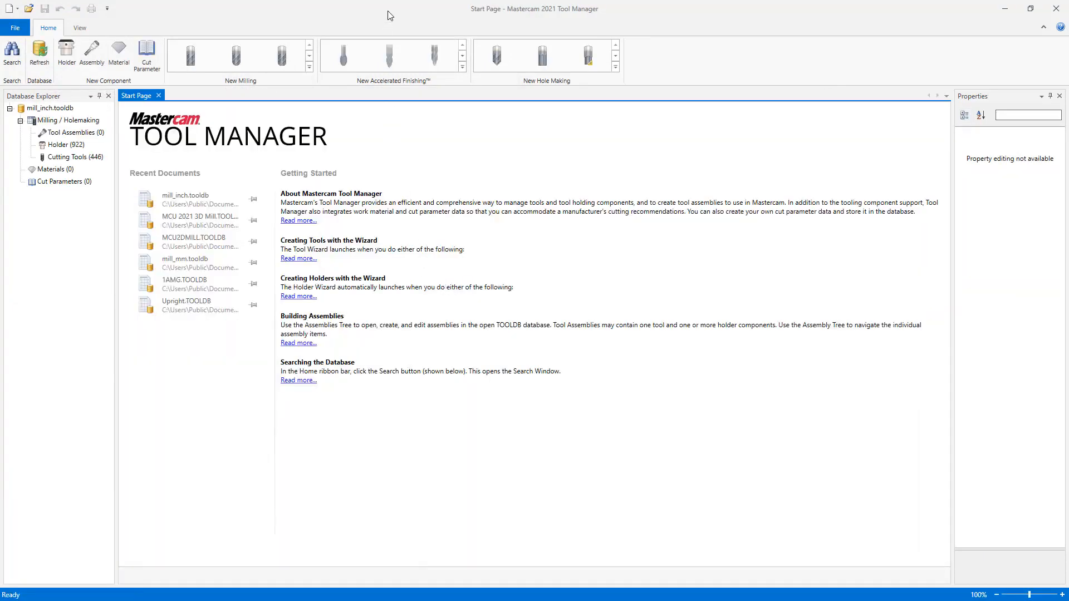
Step: Arrange the mill_inch and MCU 2021 3D Mill database windows side by side
key("super+Left")
left_click(601, 81)
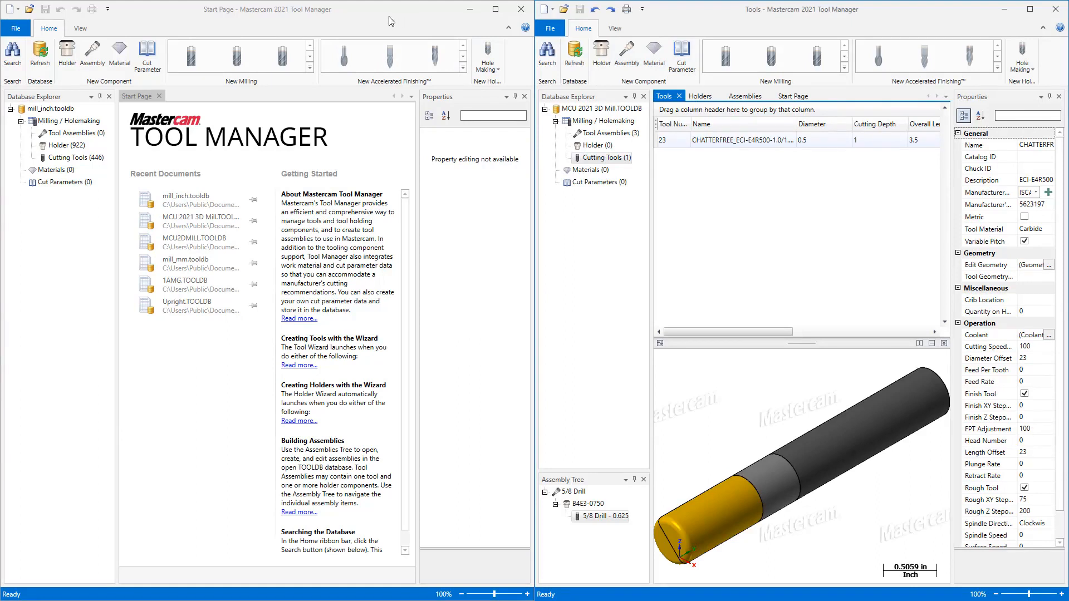
left_click(365, 23)
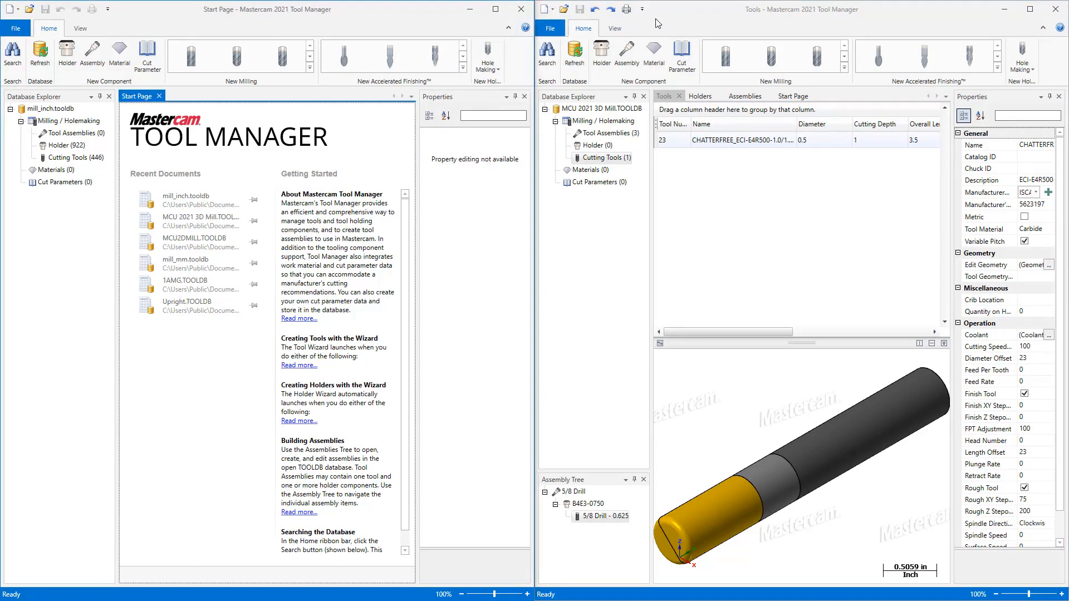
left_click(691, 17)
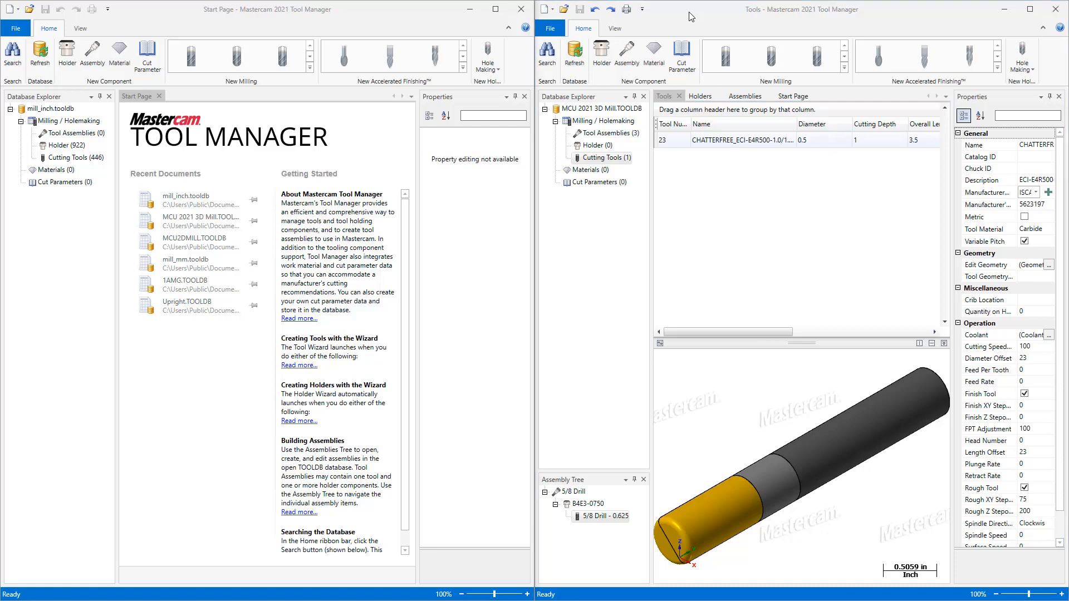
Step: Copy the 3/4 COUNTERSINK 82 DEGREE cutting tool from mill_inch into the MCU 2021 3D Mill database
left_click(68, 159)
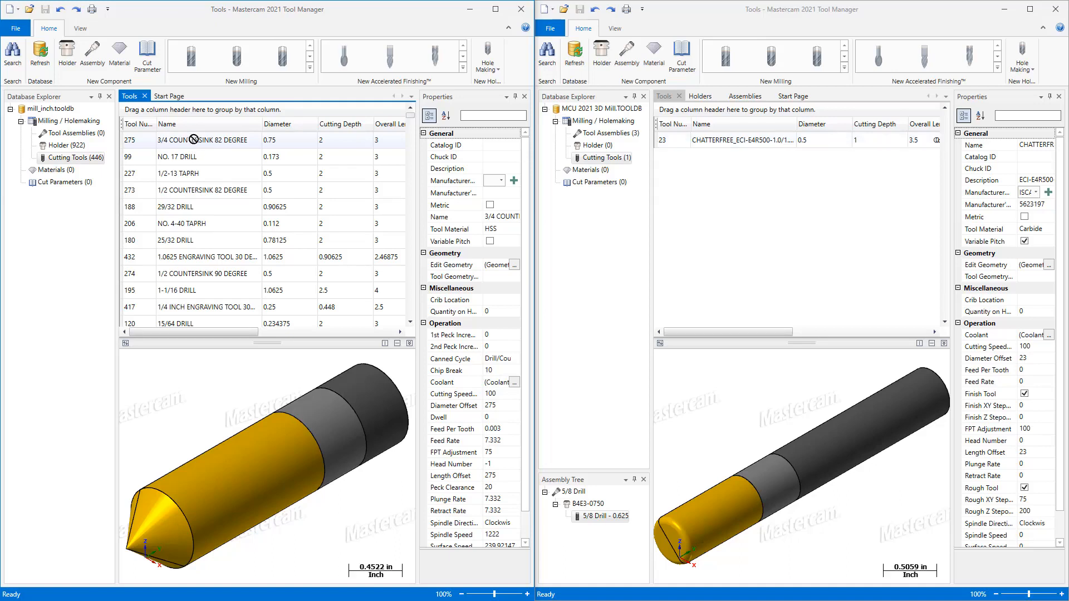
left_click_drag(194, 143, 699, 213)
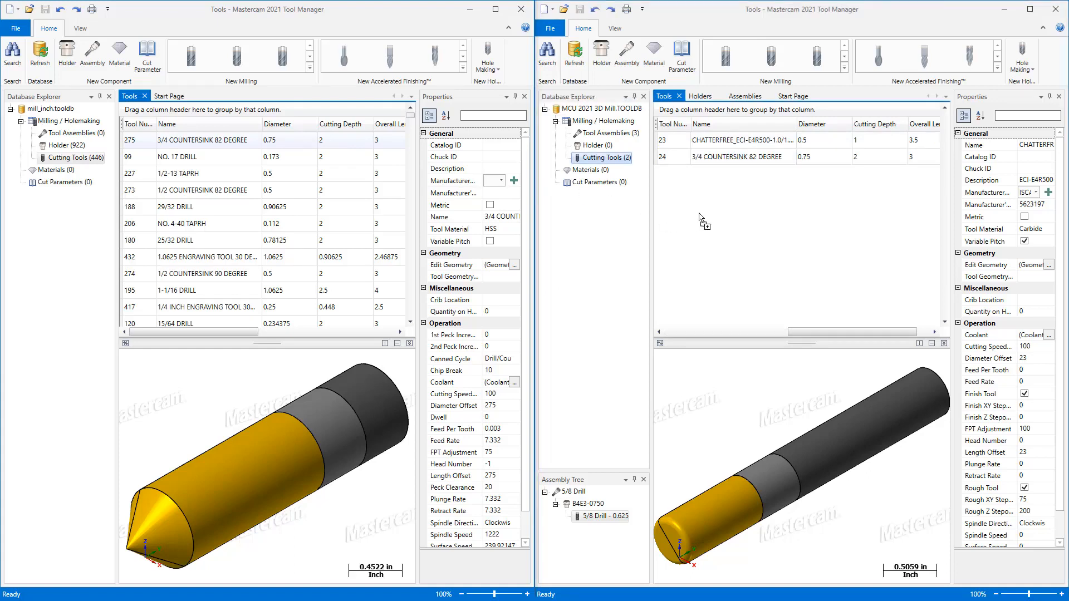
Step: Delete the copied 3/4 COUNTERSINK 82 DEGREE tool from the MCU 2021 3D Mill database
left_click(751, 160)
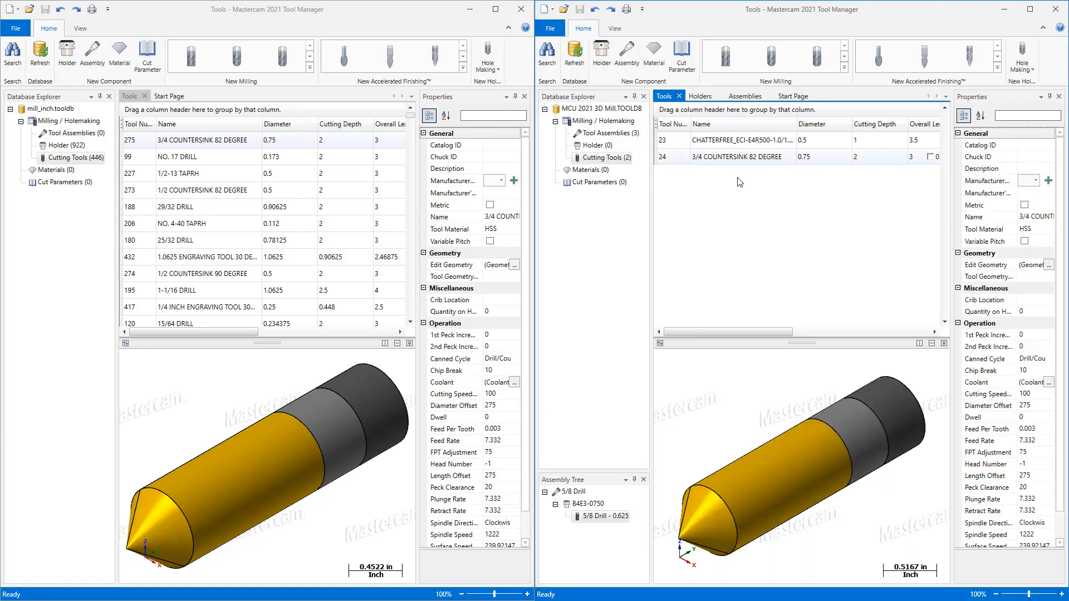
key("Delete")
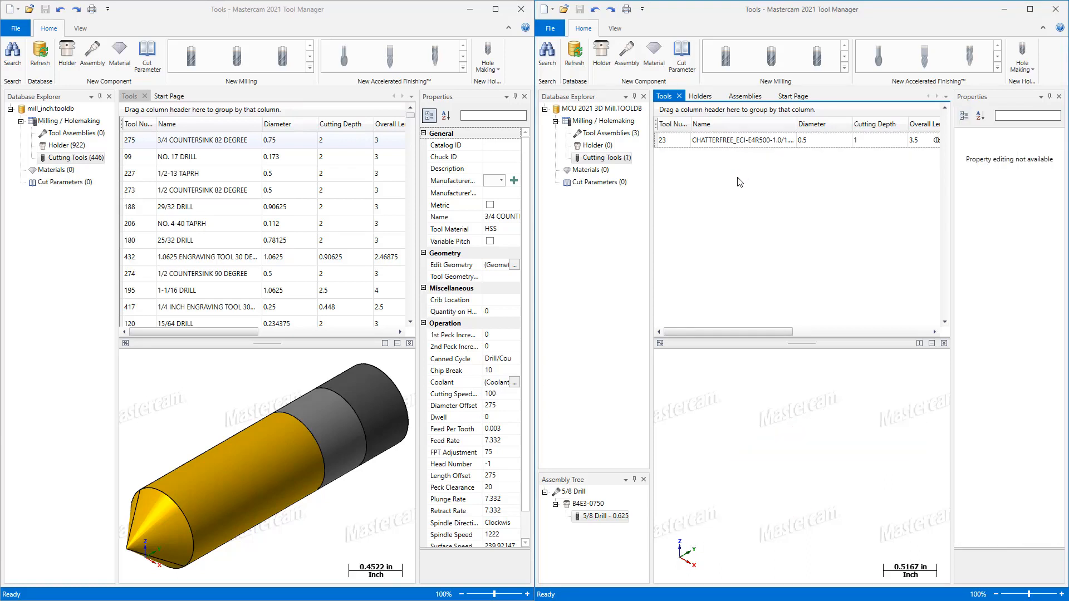